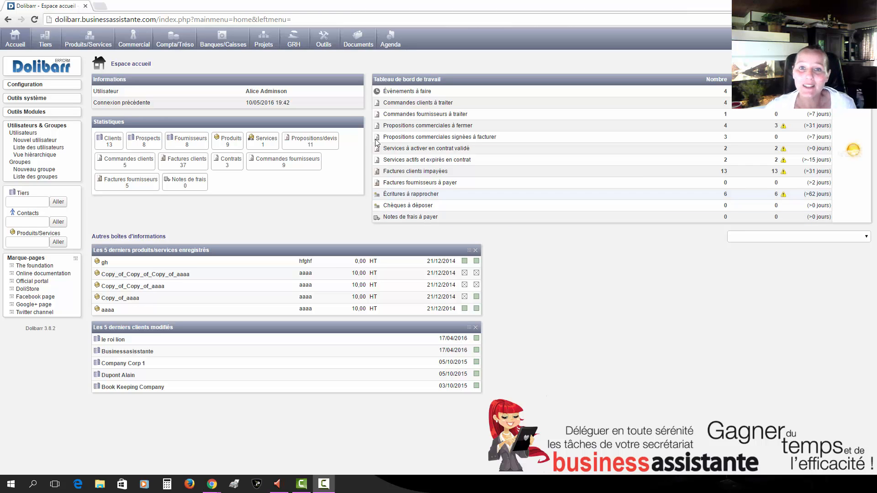
- Start a new service with the reference "Forfait service administratif" and try to create it
left_click(66, 39)
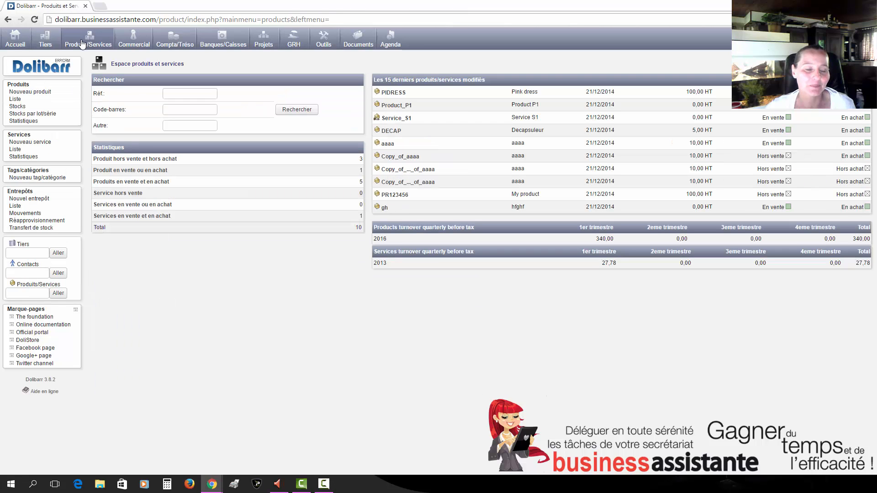
left_click(36, 143)
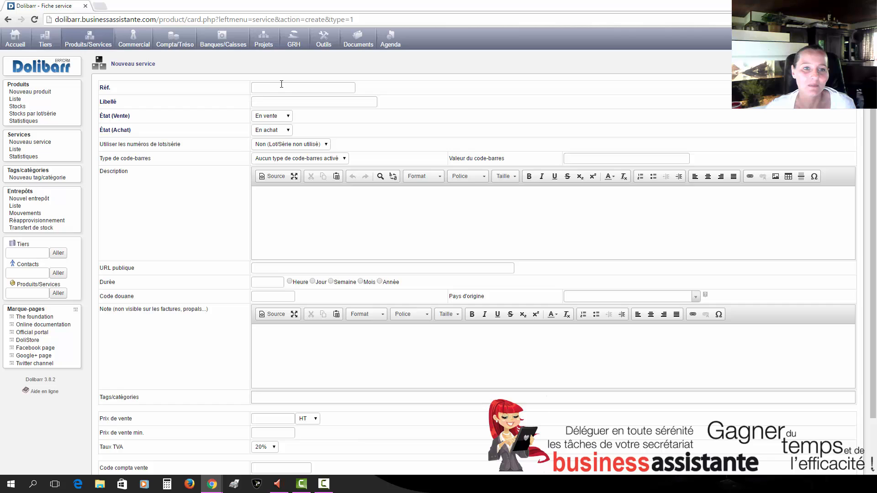
left_click(282, 84)
type("f")
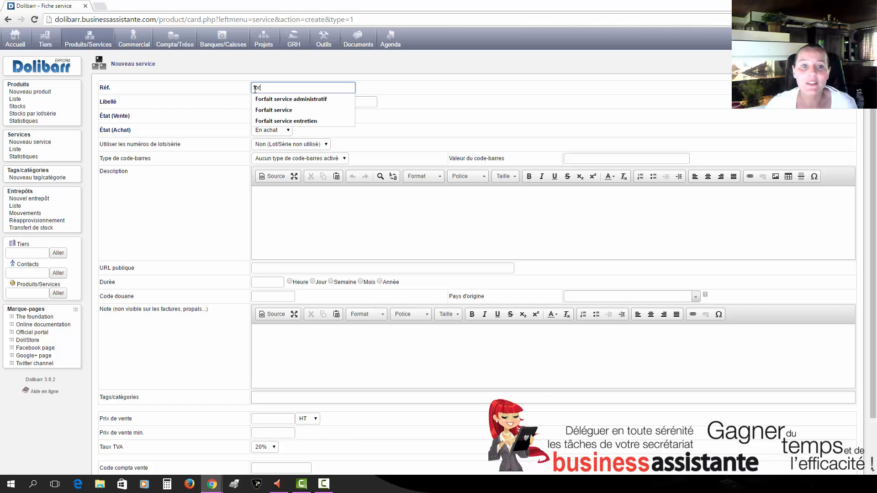
type("orfait service administratif")
left_click(271, 101)
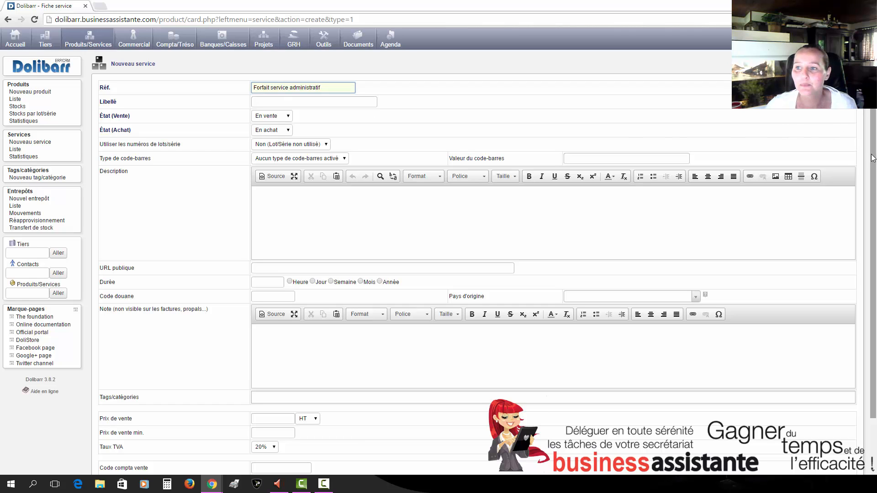
scroll(872, 157, "down", 2)
left_click(477, 456)
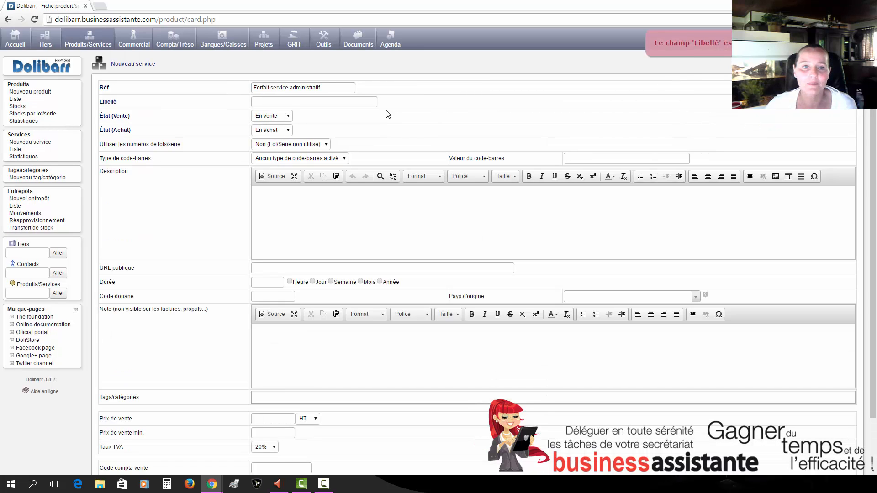
- Set the service's label to "Forfait service administratif" and its description to "forfait compta"
left_click(289, 103)
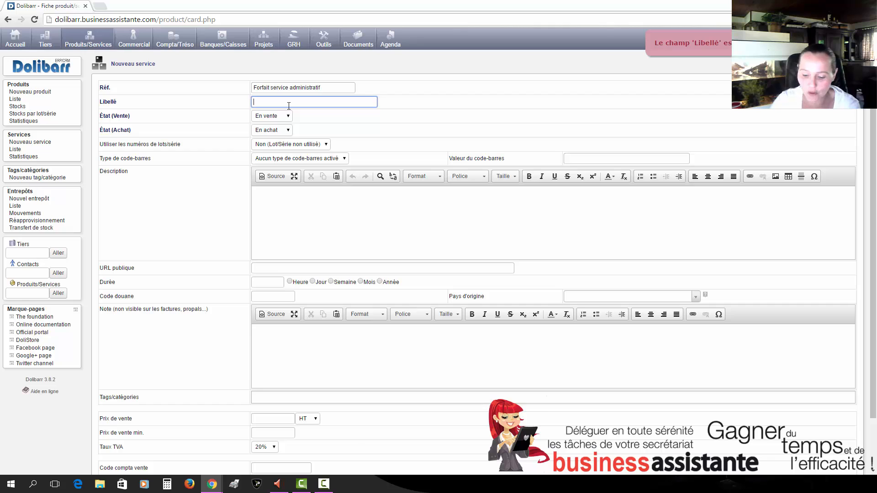
type("f")
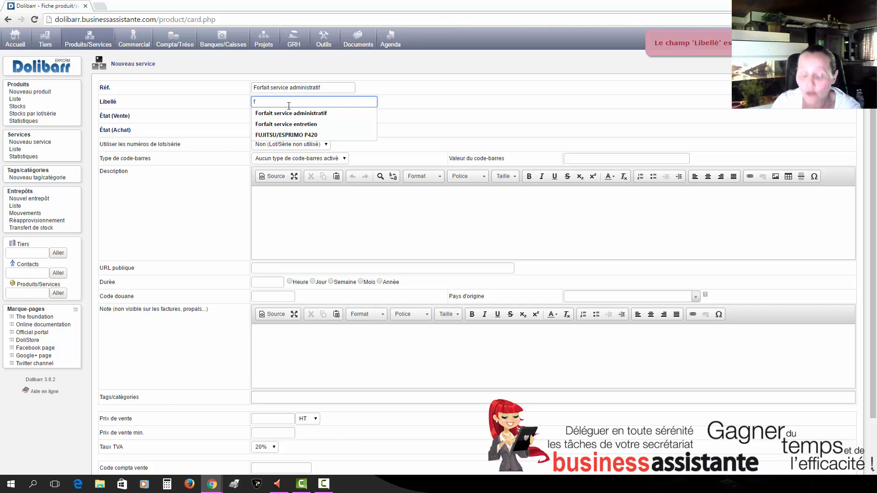
type("or")
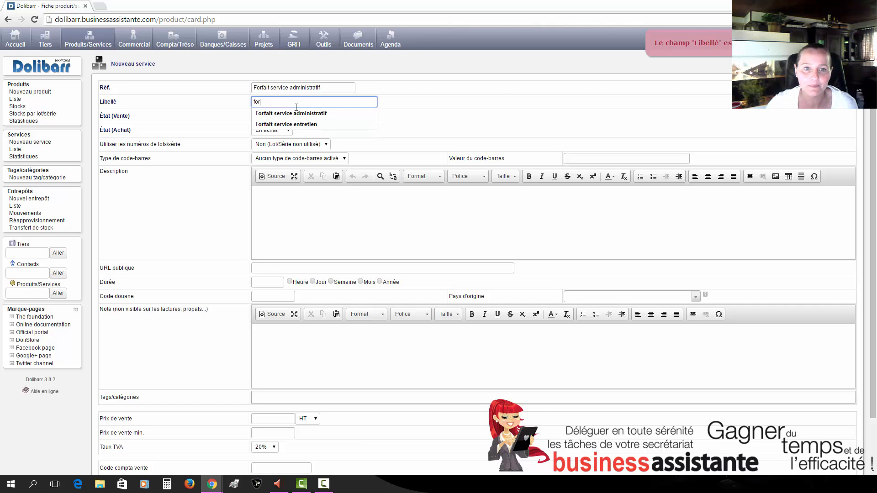
left_click(296, 113)
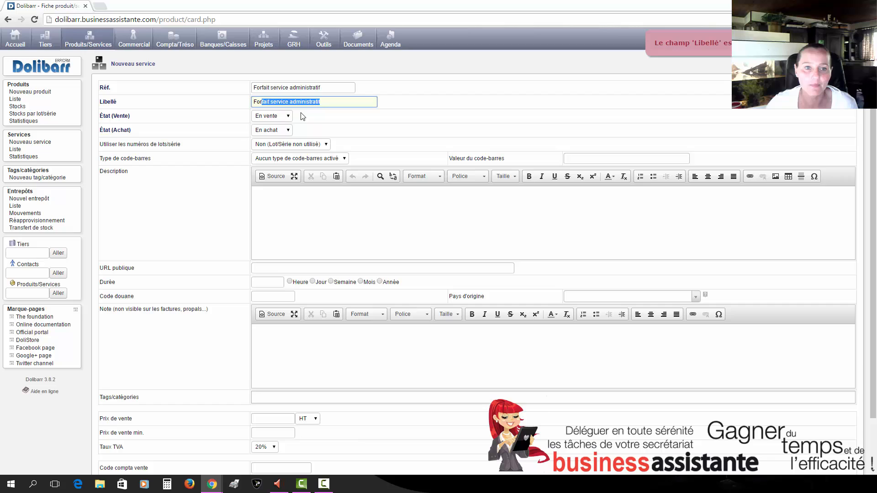
left_click(272, 200)
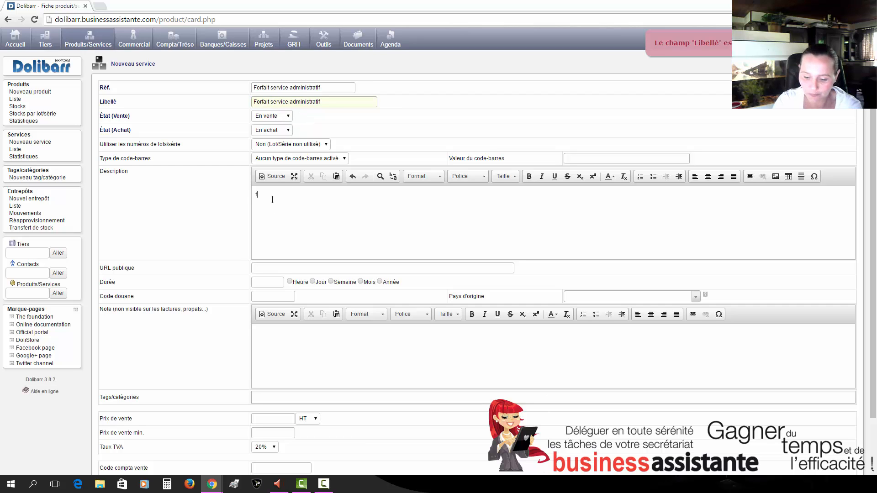
type("forfait compta")
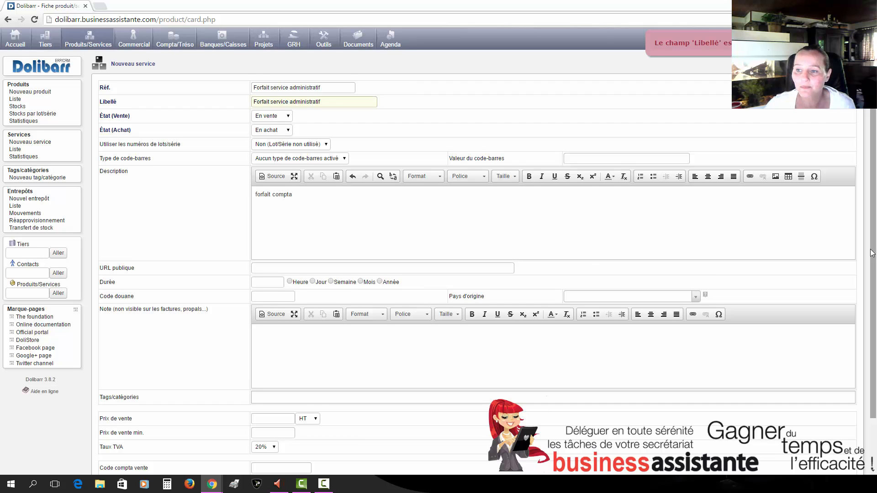
- Set the new service's selling price to 100 HT
left_click_drag(873, 253, 872, 303)
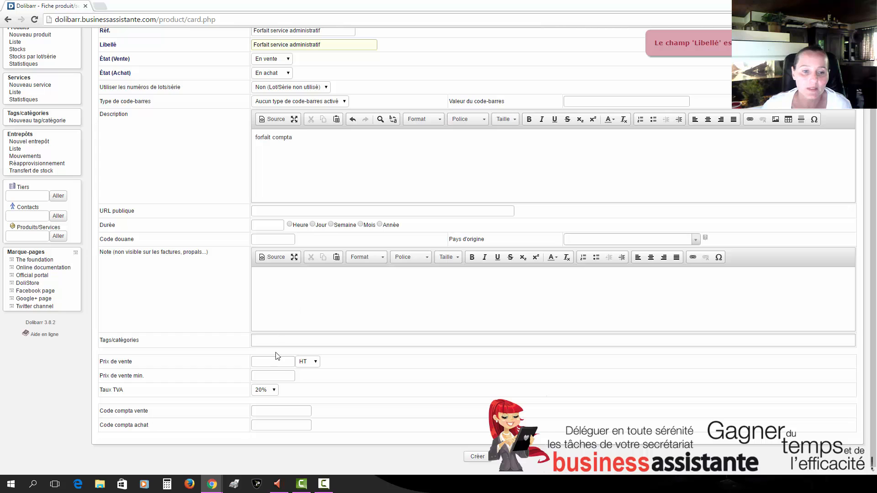
left_click(270, 364)
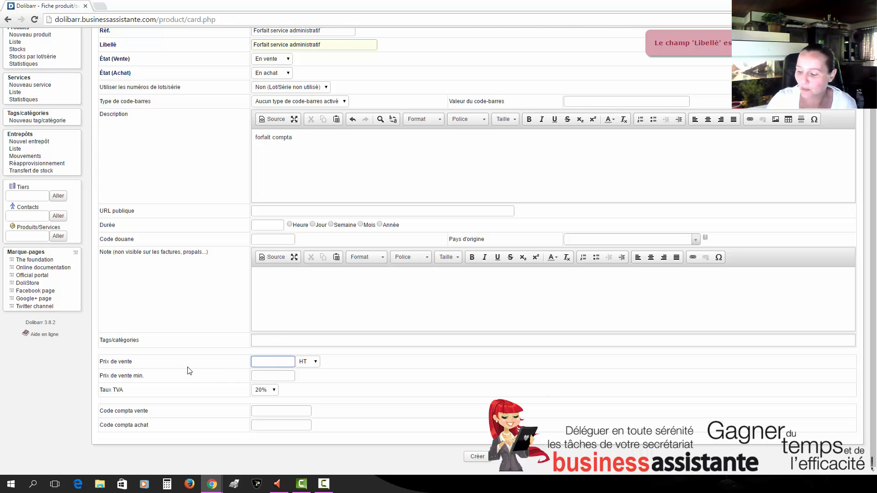
type("100")
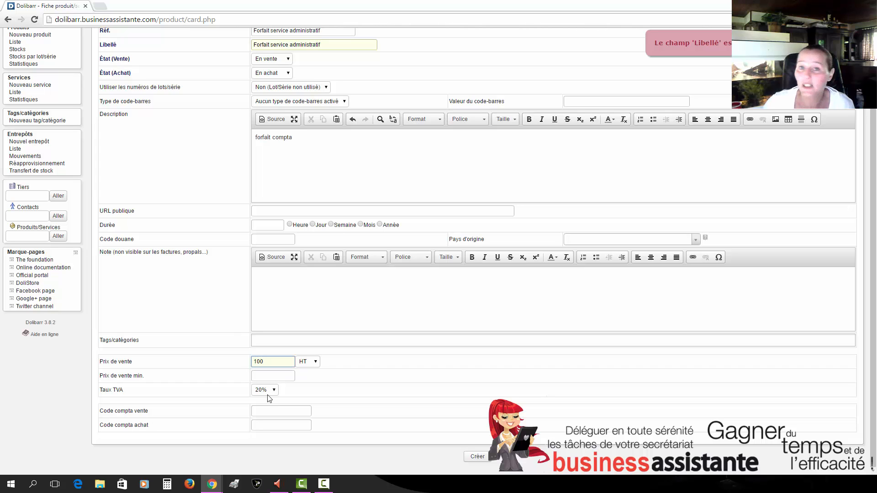
- Set the sales accounting code to 704100 and the purchase accounting code to 604100, and create the service
left_click(276, 414)
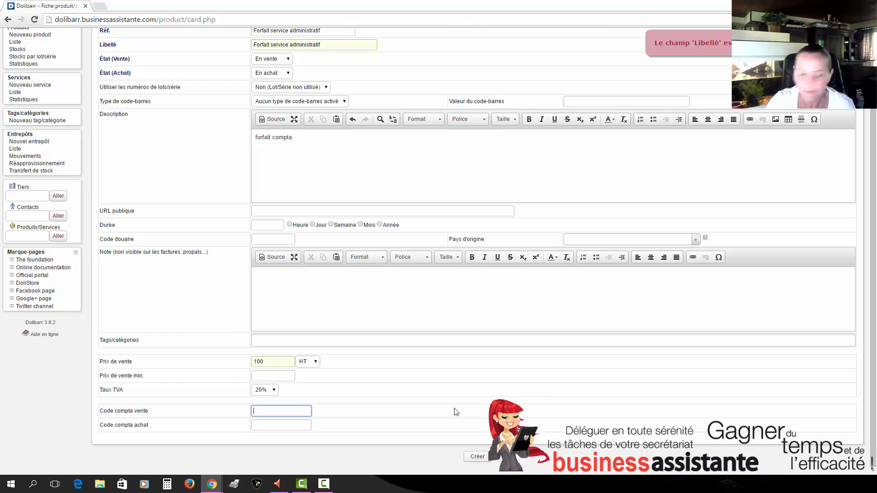
type("704")
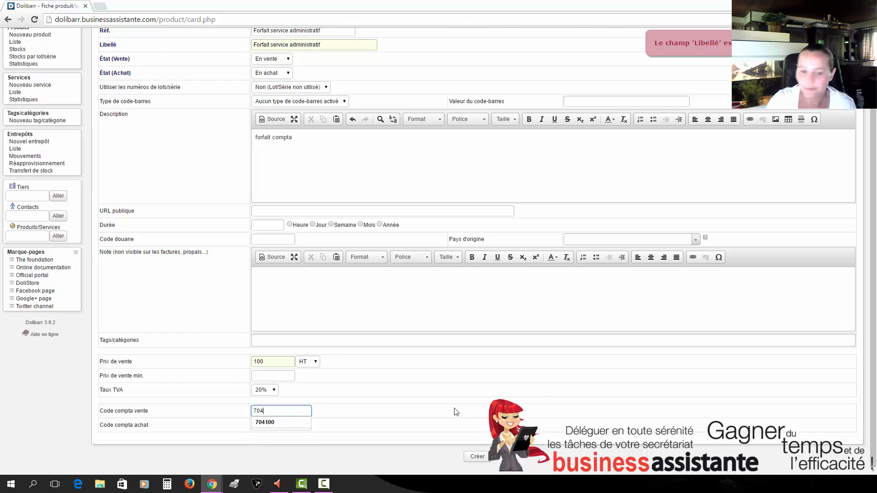
type("100")
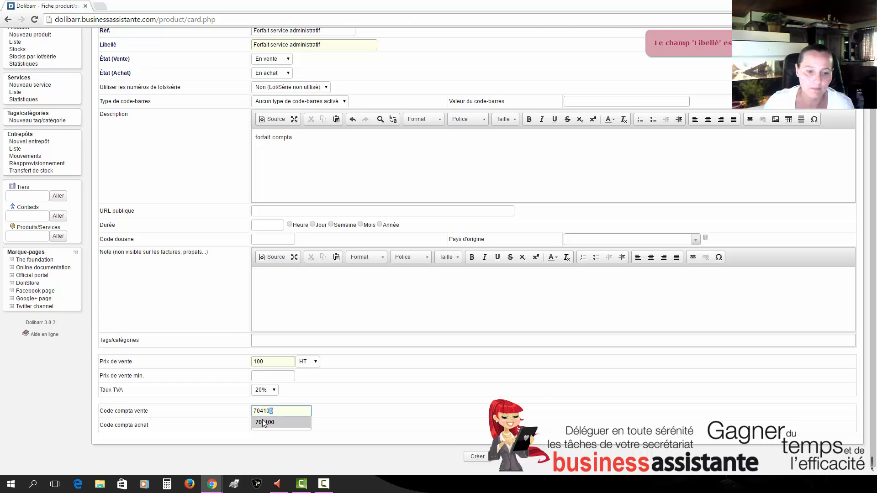
left_click(263, 423)
left_click(262, 423)
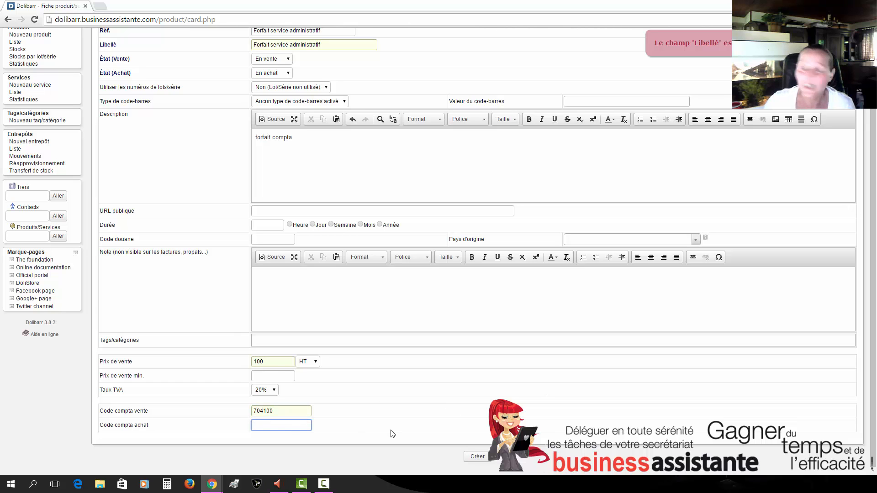
type("604")
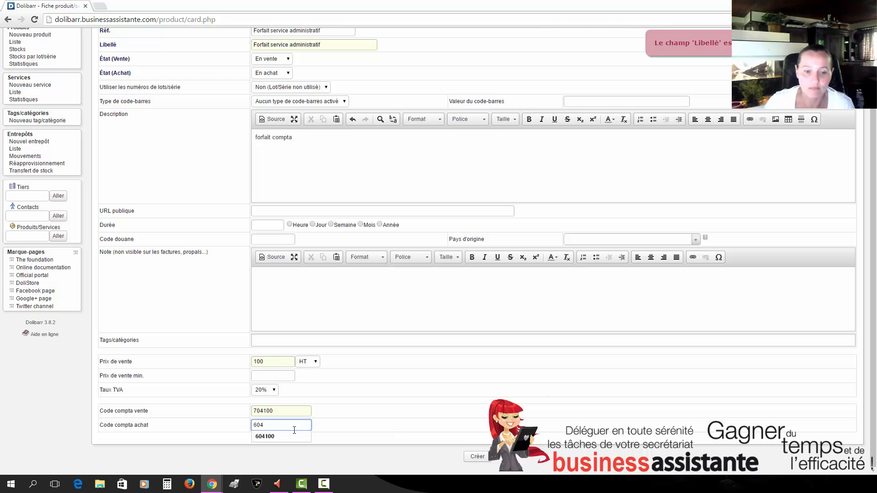
left_click(270, 437)
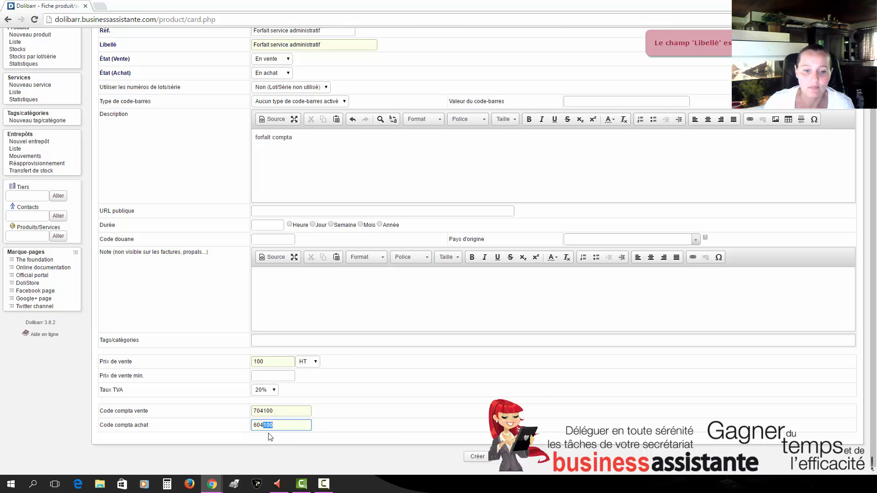
left_click(484, 457)
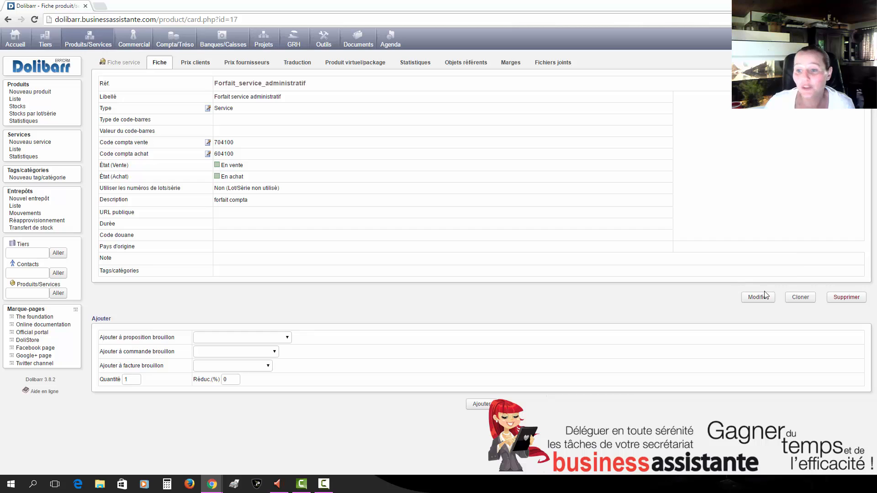
- Open the service record for modification and save it without changing any field
left_click(754, 301)
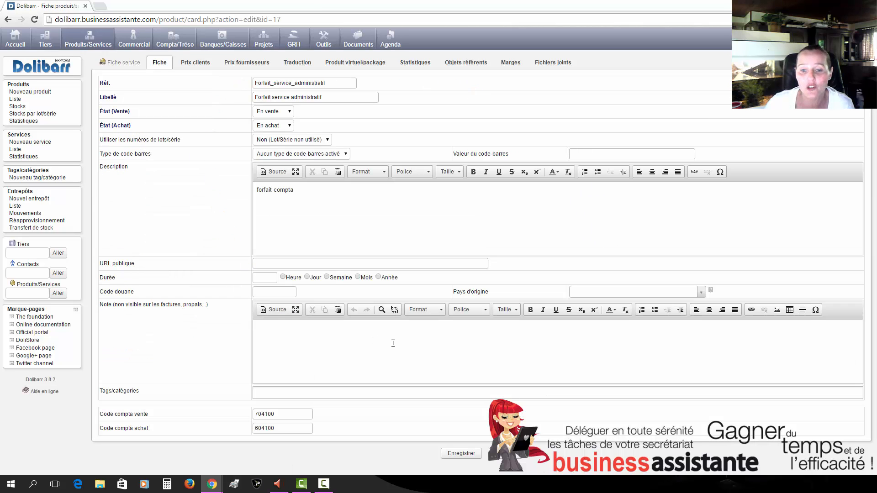
left_click(460, 453)
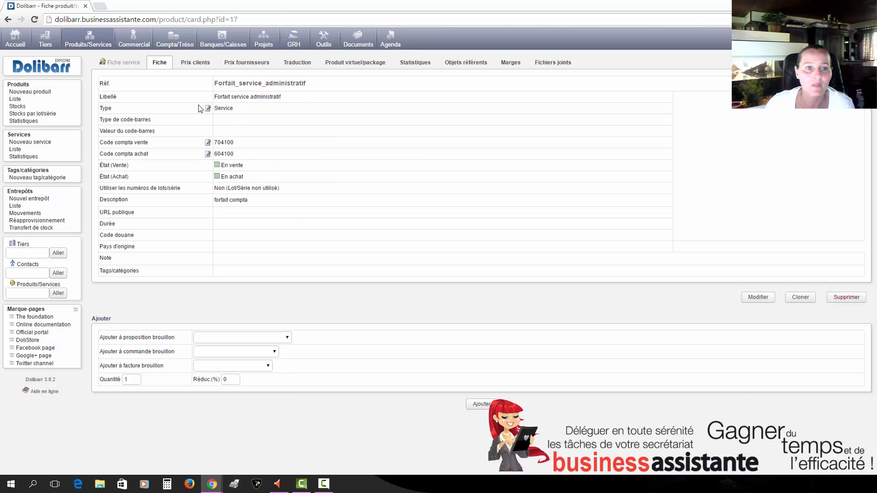
- Change the service's customer selling price to 200 HT and save the new price
left_click(191, 68)
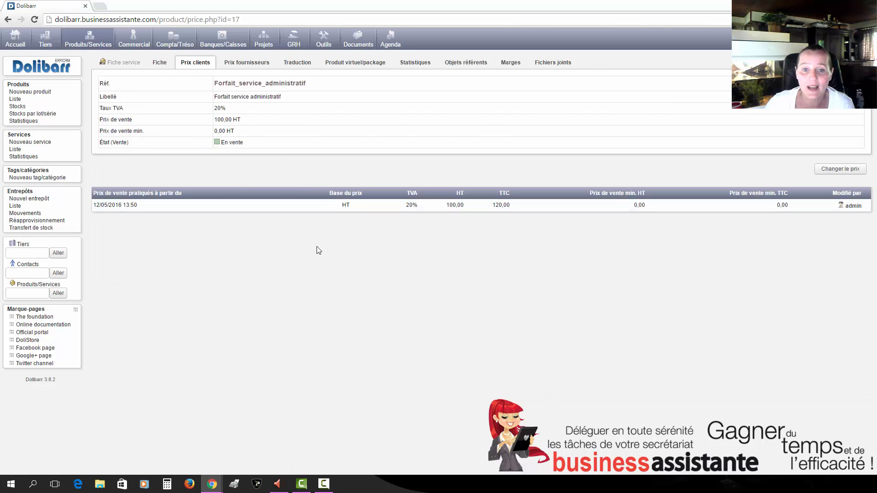
left_click(822, 172)
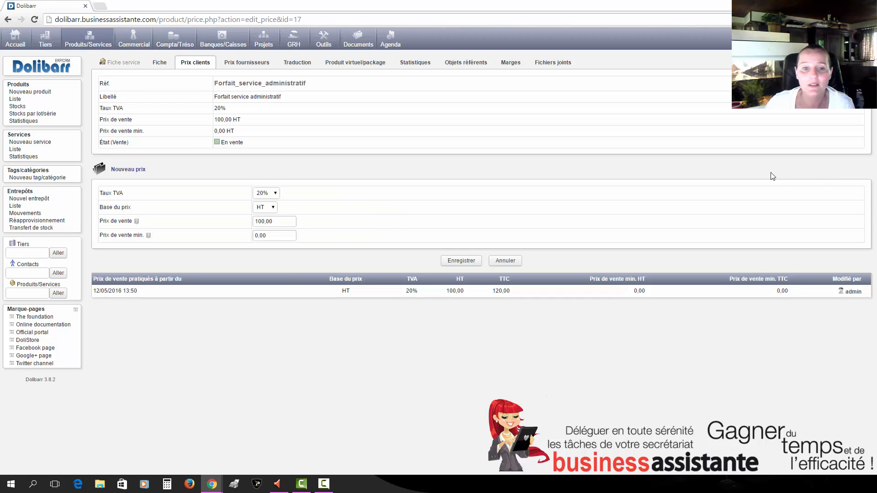
left_click_drag(283, 221, 206, 219)
type("200")
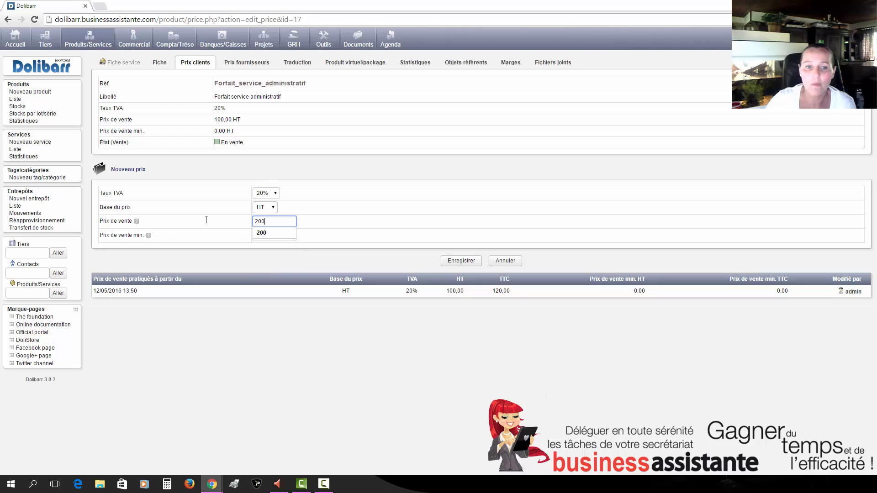
left_click(459, 261)
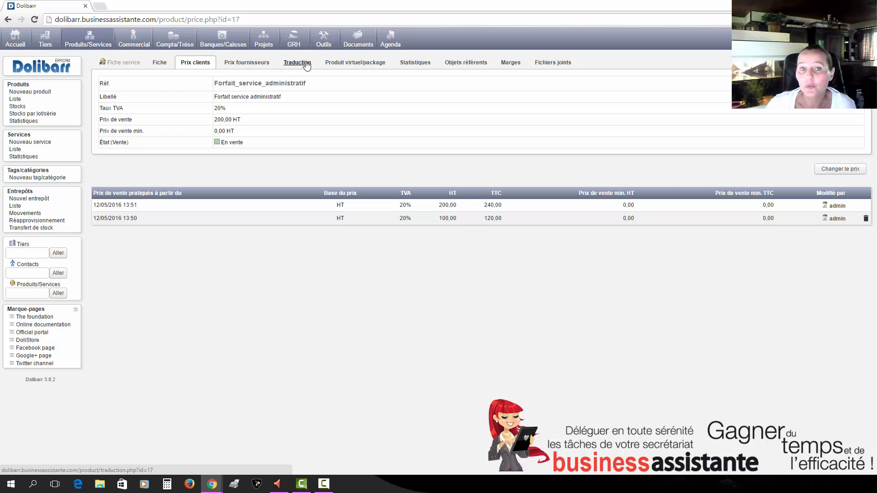
- Review the service's statistics, margins and attached files
left_click(426, 65)
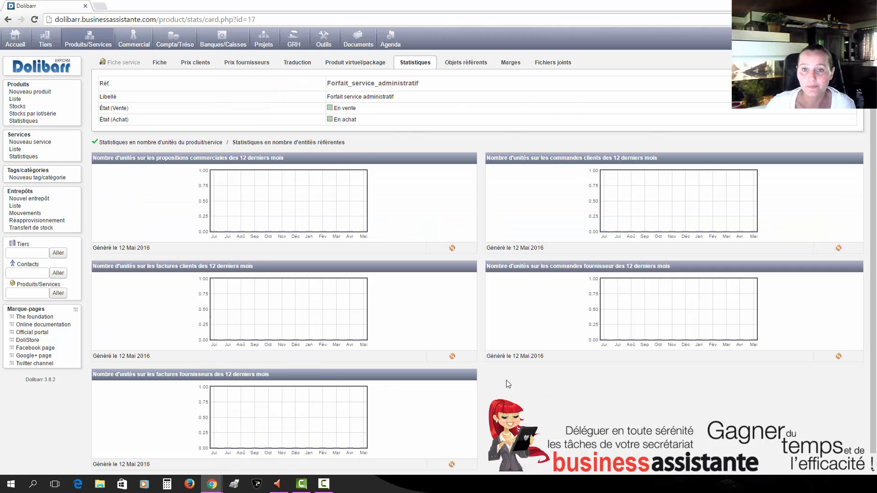
left_click(510, 64)
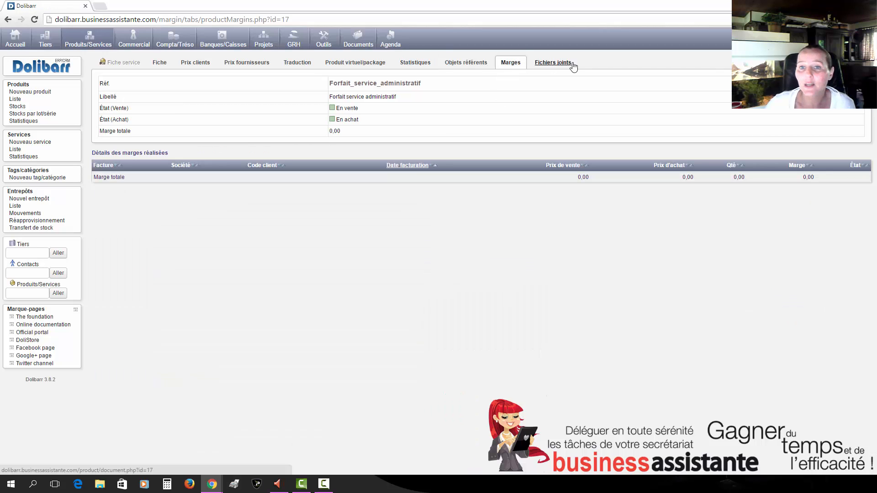
left_click(572, 65)
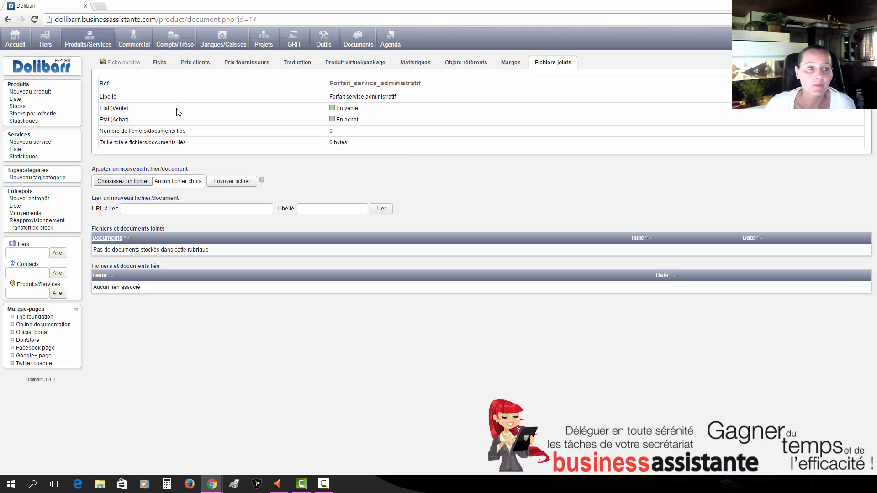
- Start a new product with "clavier_souris LOGITECH Wired Desktop MK120 | noir" as both its reference and label
left_click(49, 93)
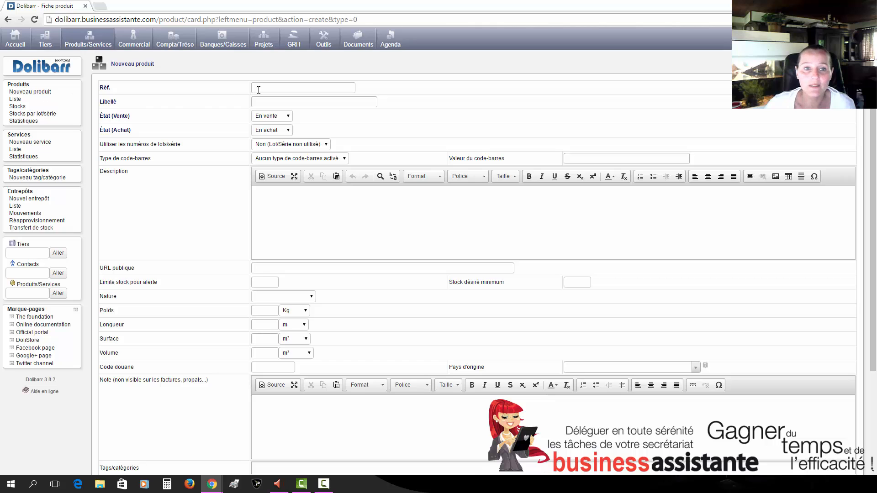
left_click(259, 89)
type("cl")
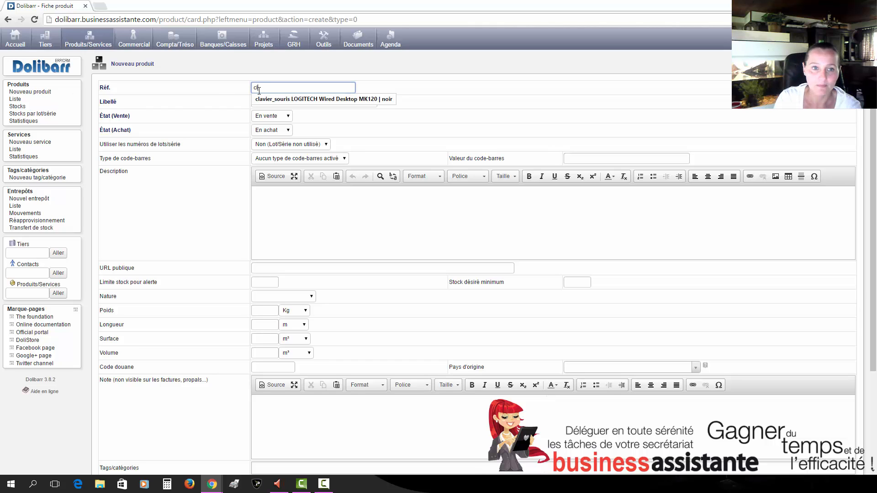
left_click(306, 98)
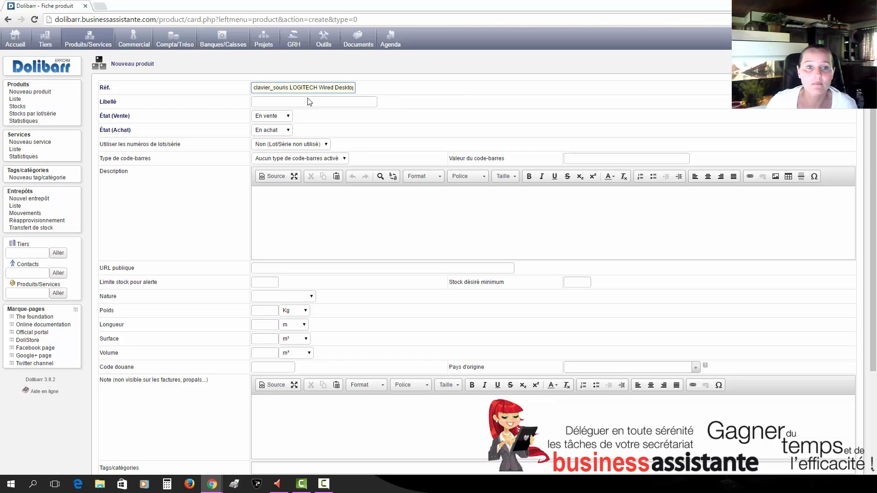
left_click(264, 100)
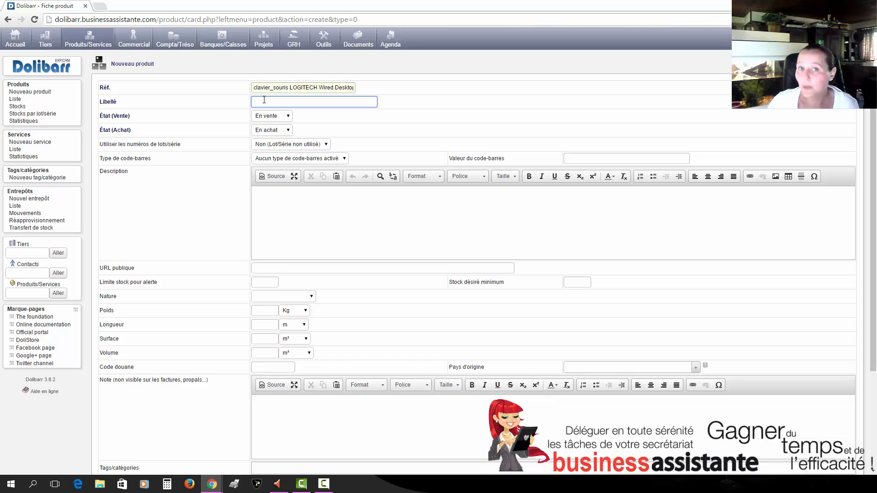
type("cla")
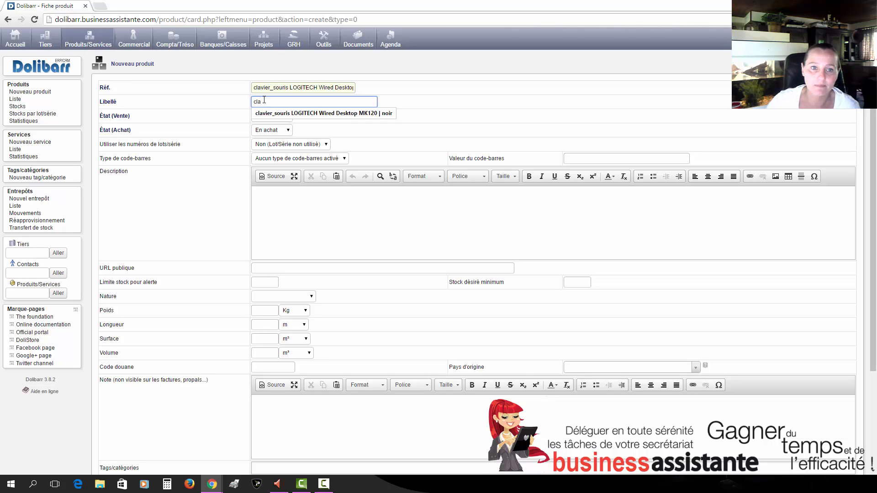
left_click(289, 113)
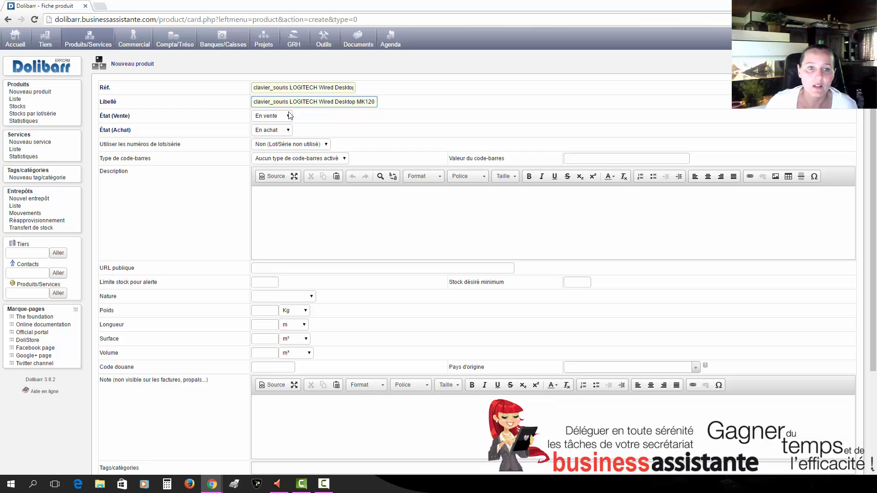
left_click(283, 203)
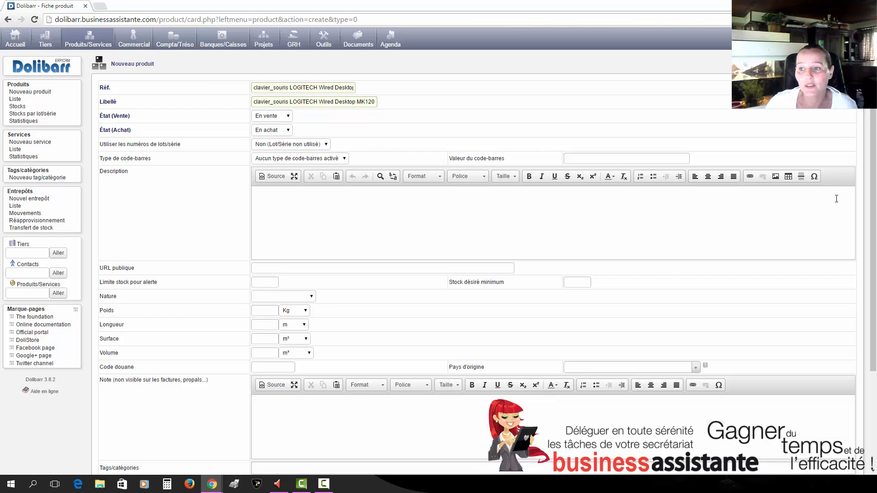
- Set the new product's selling price to 15 HT
left_click_drag(872, 199, 868, 302)
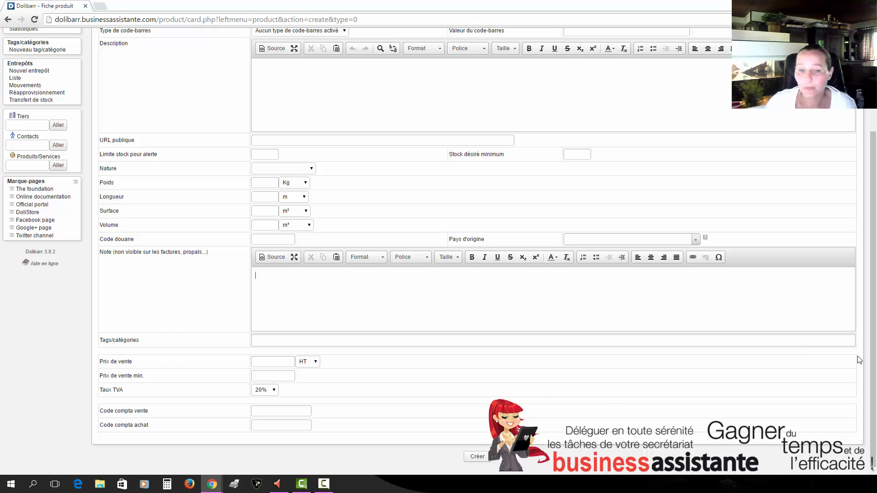
left_click(272, 363)
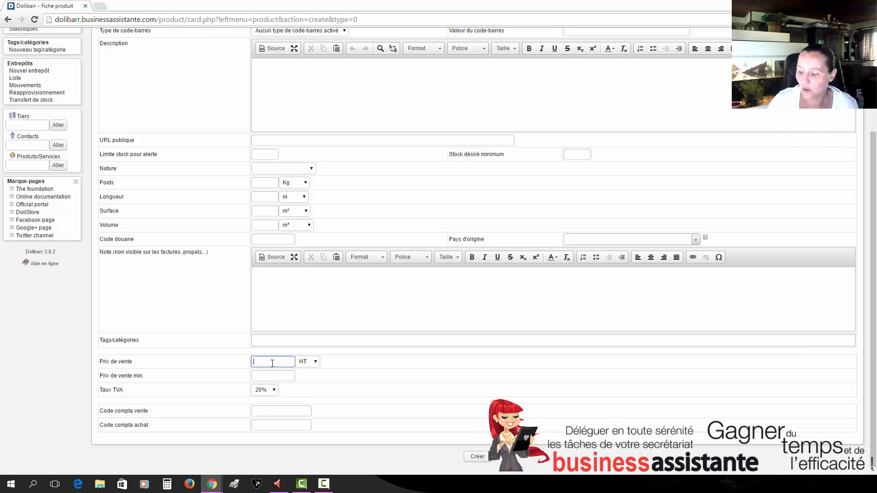
type("15")
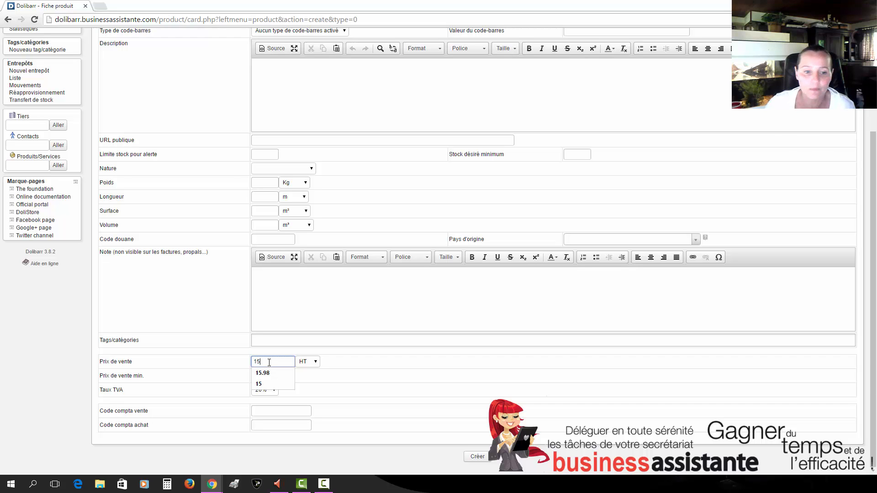
left_click(253, 372)
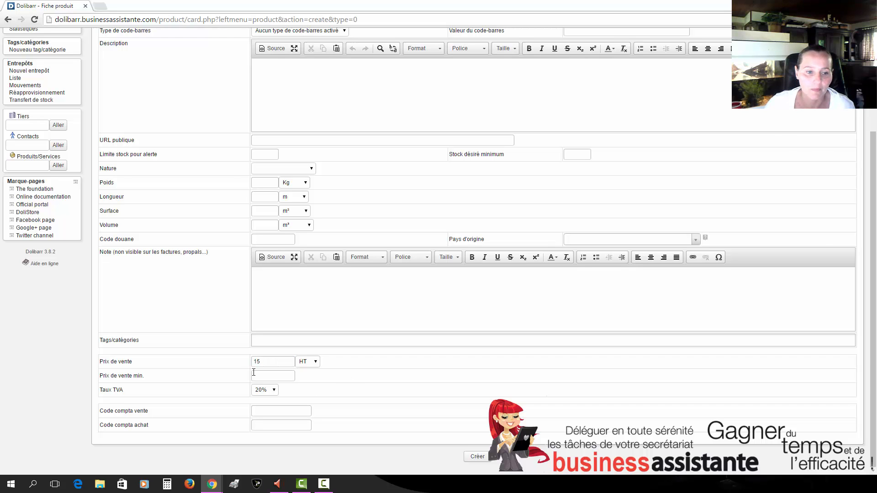
- Set the sales accounting code to 70701900 and the purchase accounting code to 60701900, and create the product
left_click(267, 412)
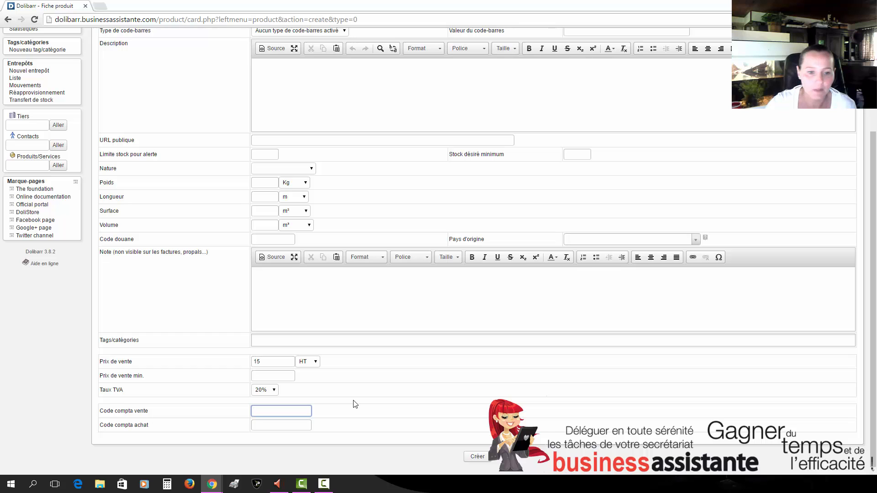
type("70")
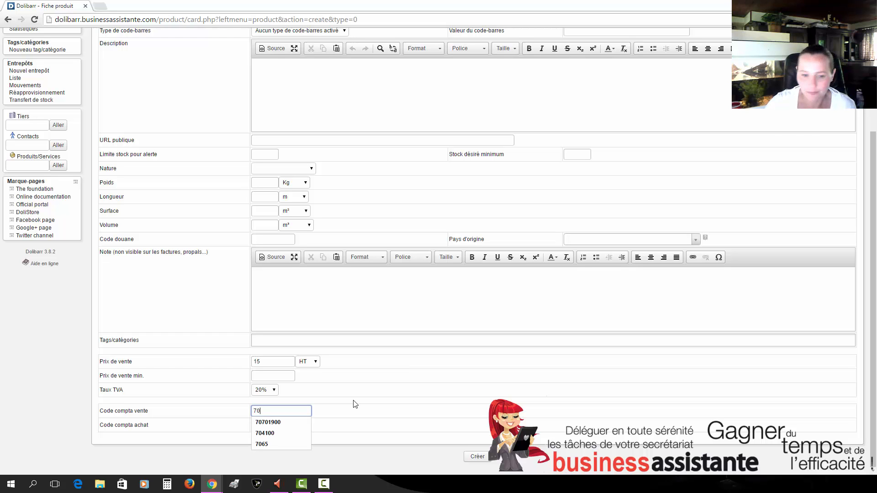
left_click(305, 423)
left_click(292, 424)
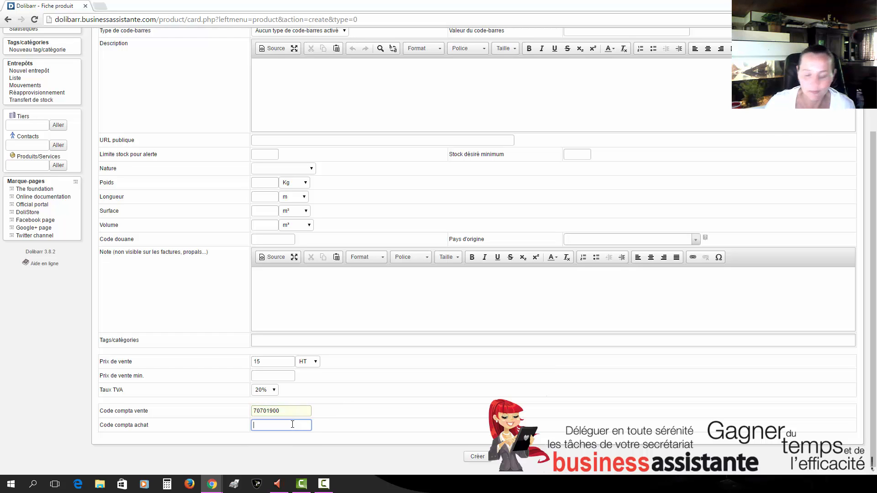
type("607")
key("Down")
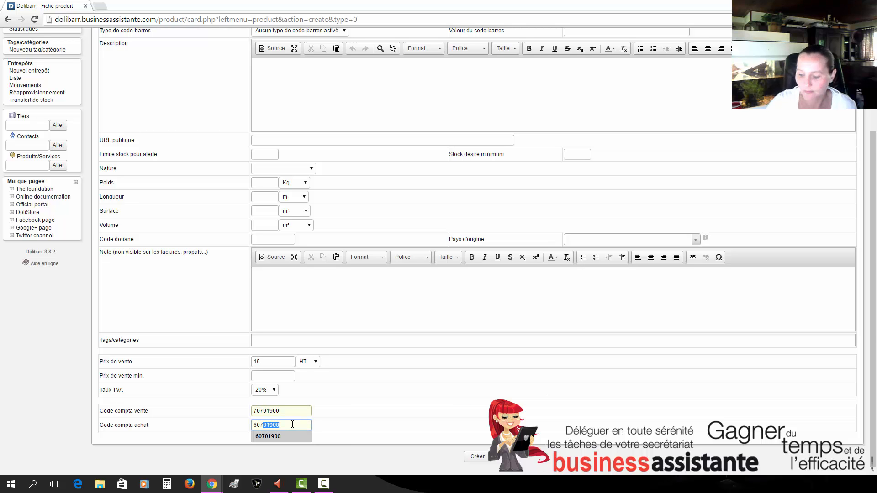
key("Return")
left_click(476, 457)
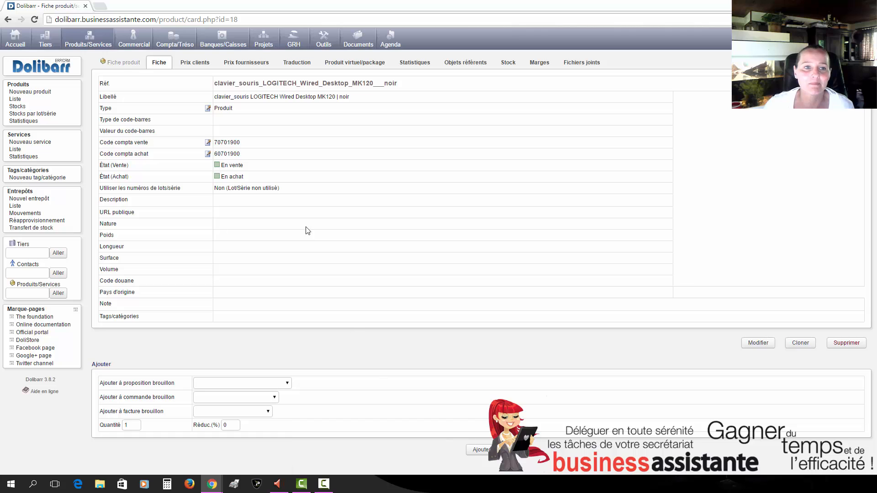
- Check the product's customer prices, and start a new supplier price with informatique as the supplier
left_click(194, 64)
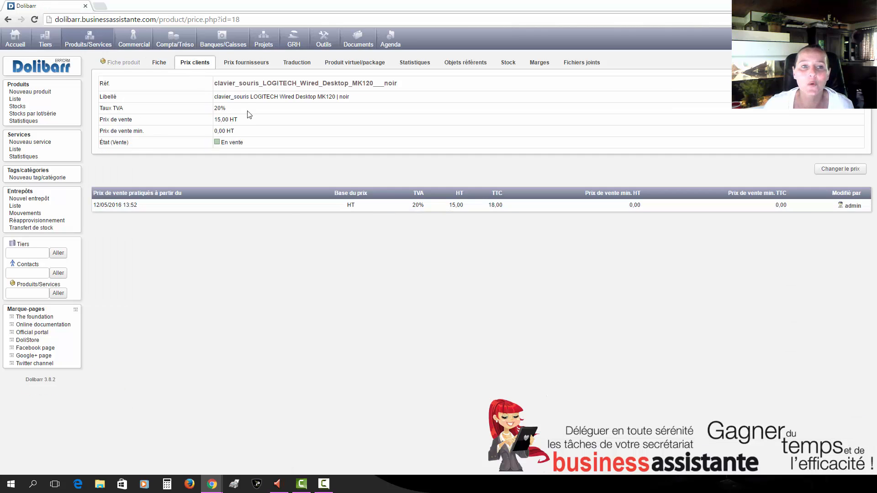
left_click(248, 68)
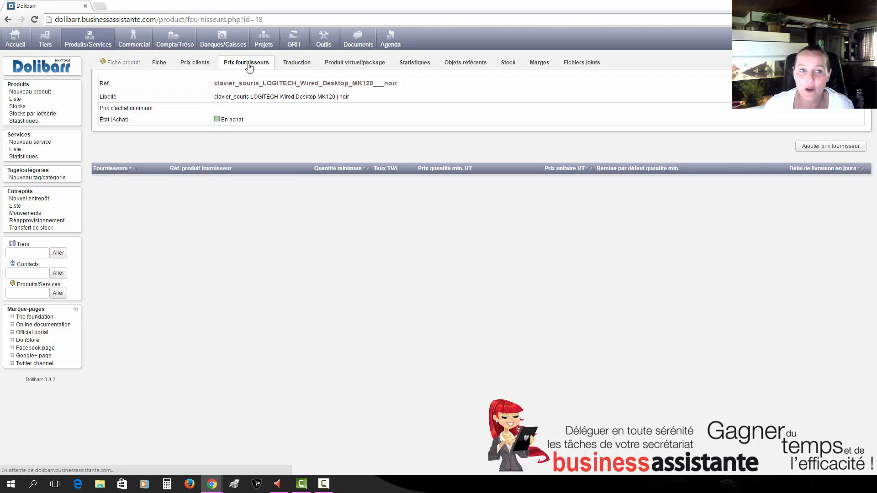
left_click(819, 147)
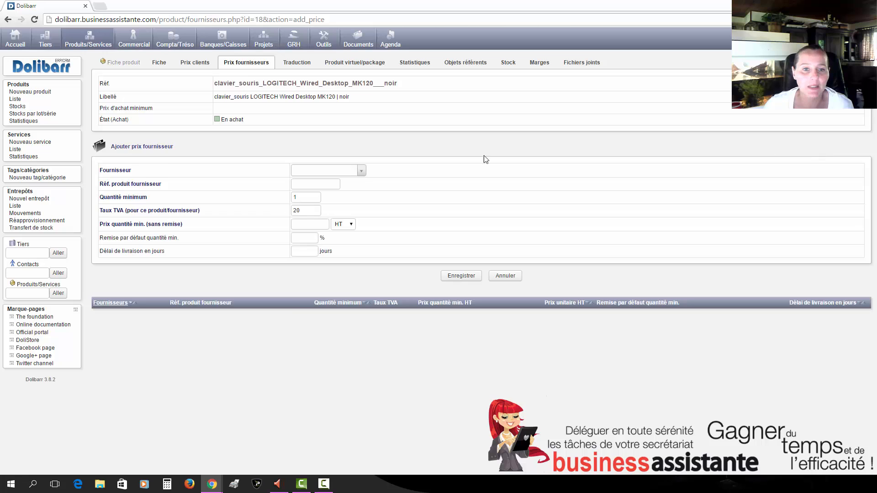
left_click(361, 170)
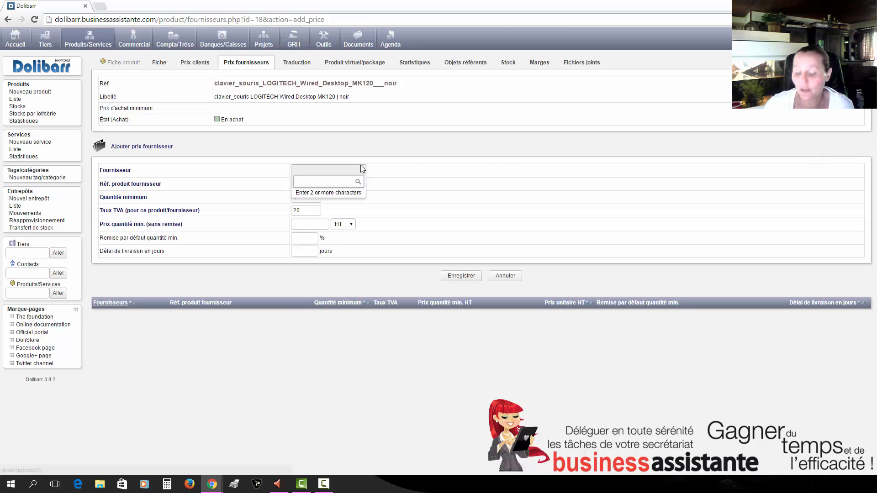
type("in")
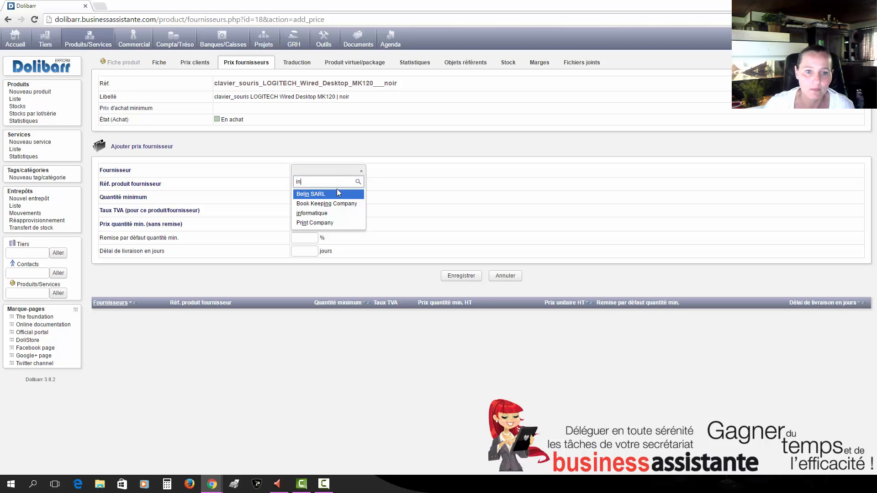
left_click(324, 213)
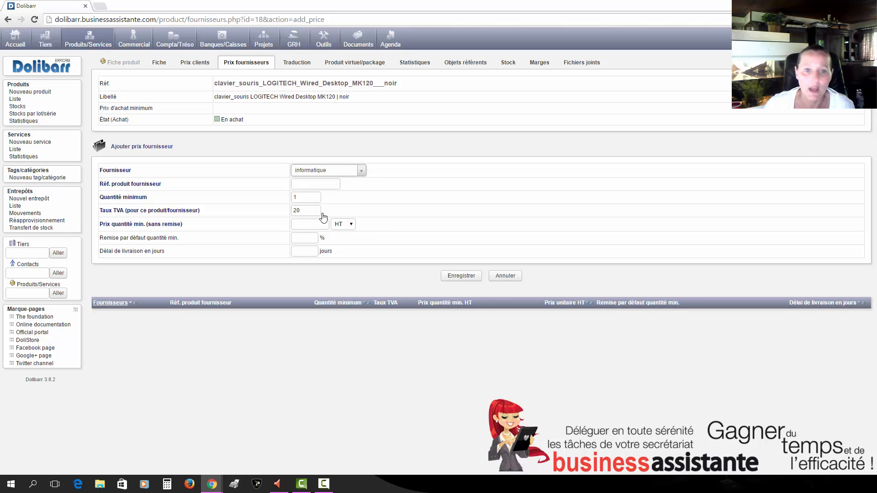
- Copy the product's label into the supplier product reference
left_click(311, 186)
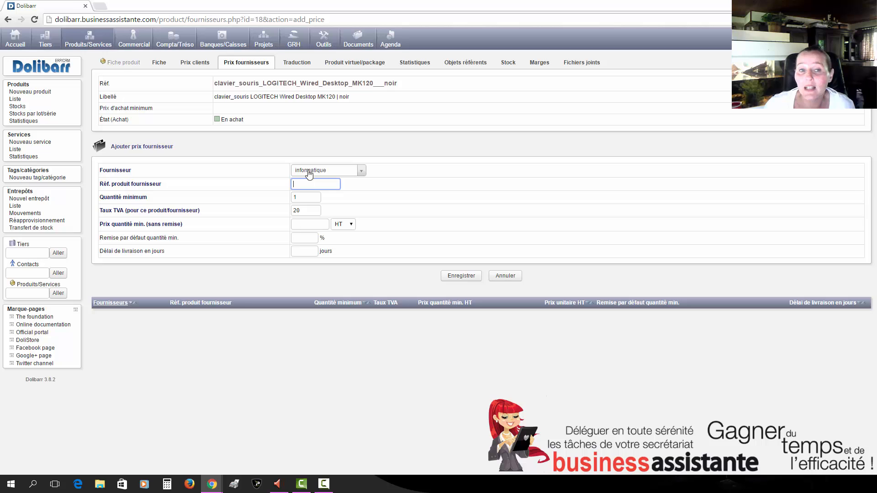
left_click_drag(358, 104, 216, 99)
key("ctrl+c")
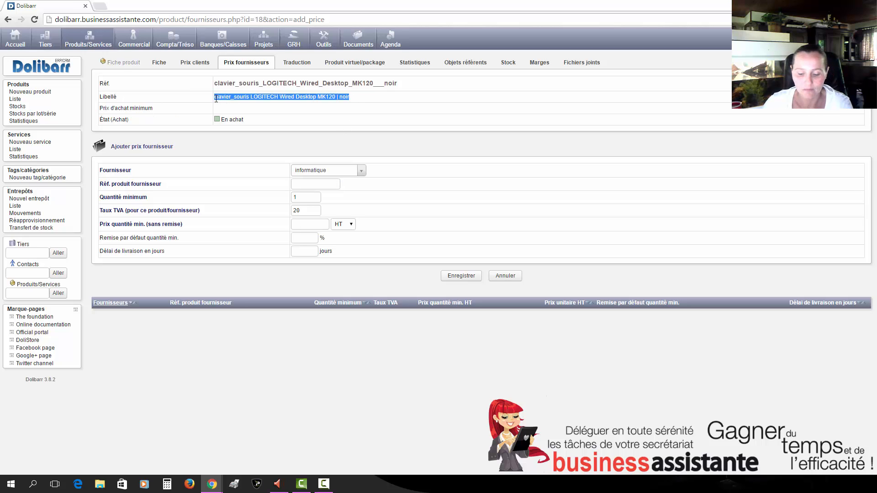
left_click(303, 180)
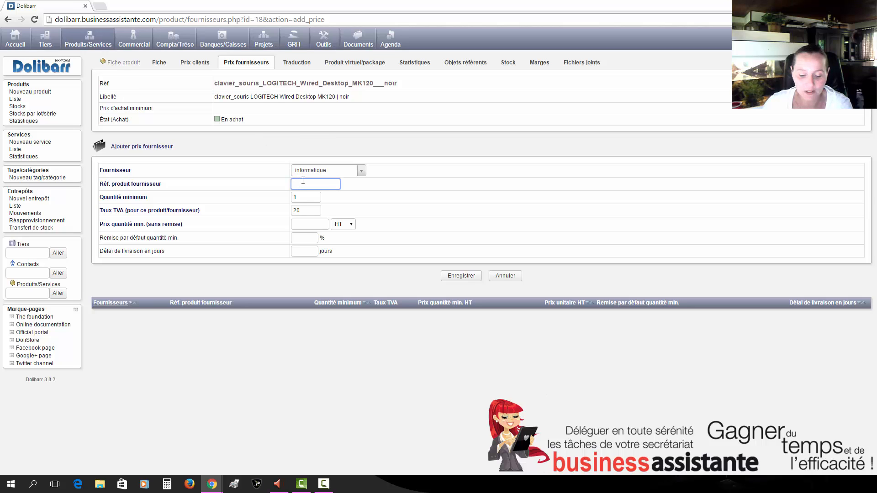
key("ctrl+v")
- Set the minimum-quantity price to 15 HT and save the supplier price
left_click(320, 224)
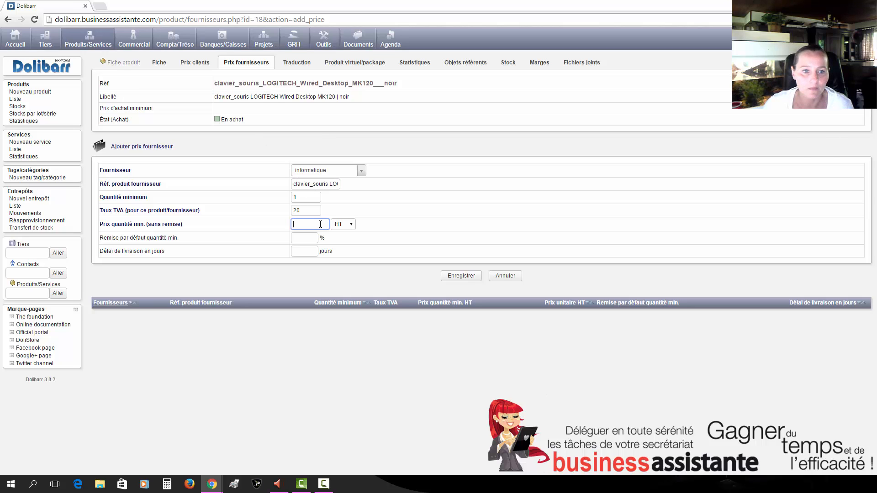
type("15")
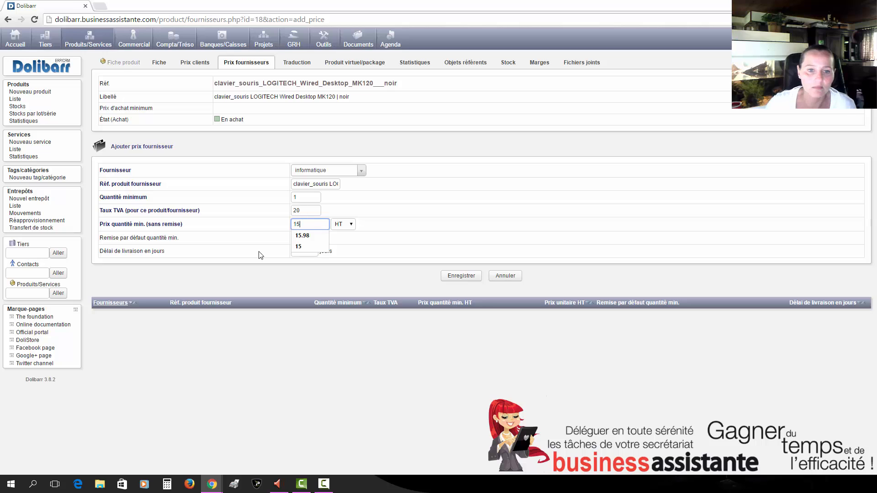
left_click(348, 248)
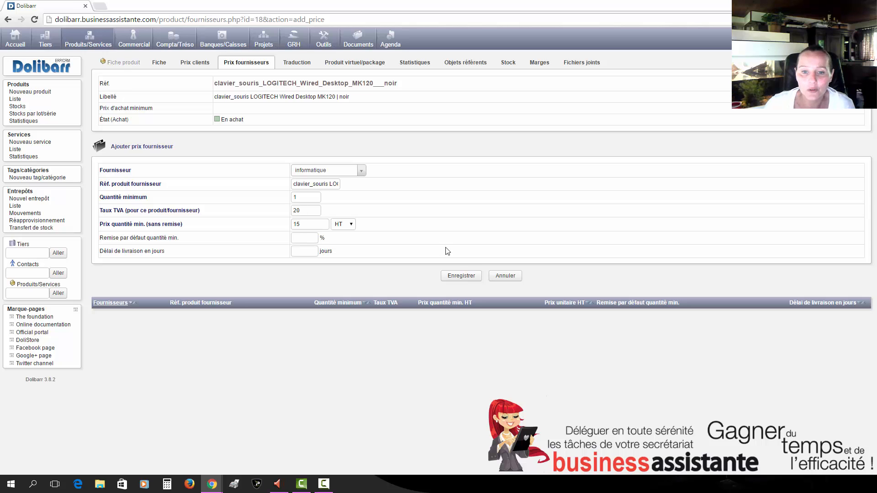
left_click(461, 275)
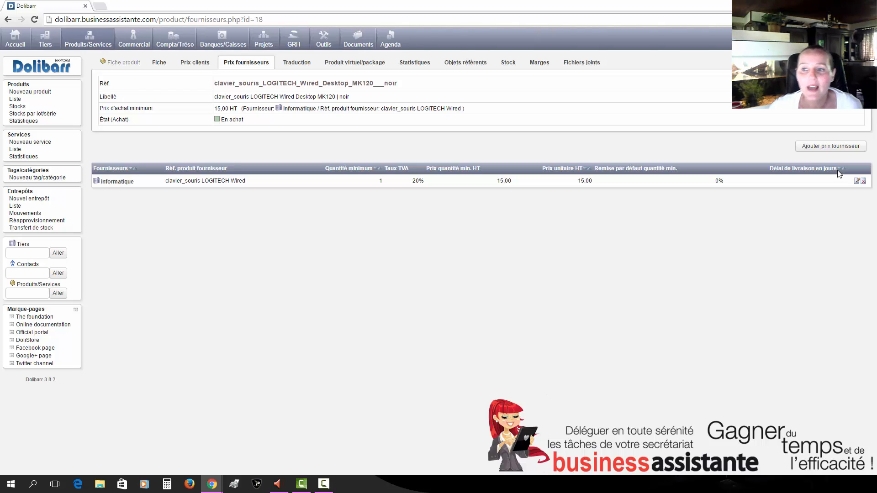
- Start a second supplier price for the product with Book Keeping Company as the supplier
left_click(807, 149)
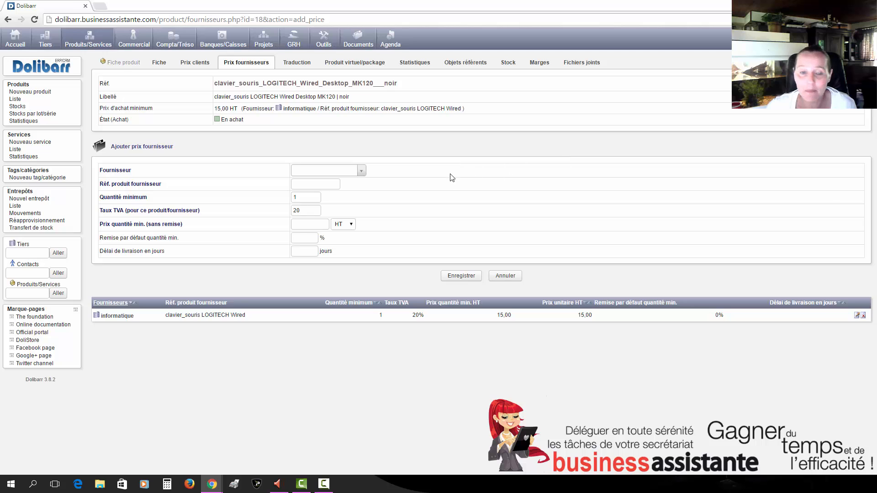
left_click(361, 170)
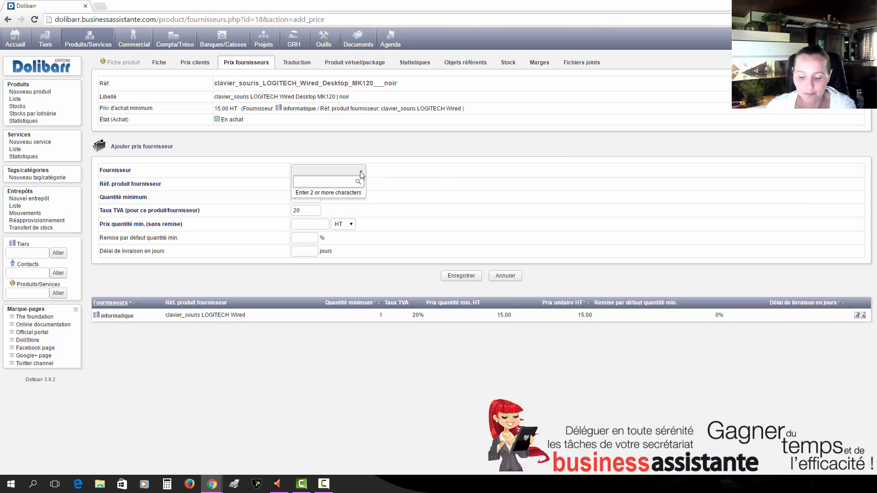
type("i")
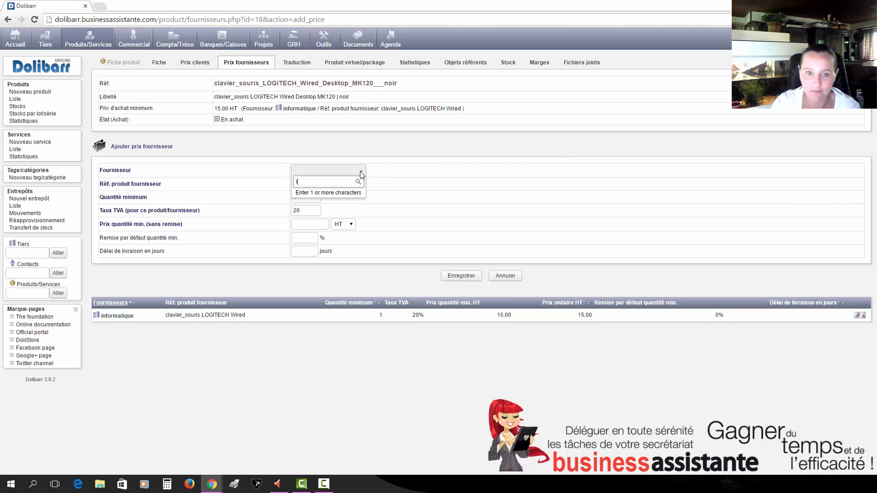
type("n")
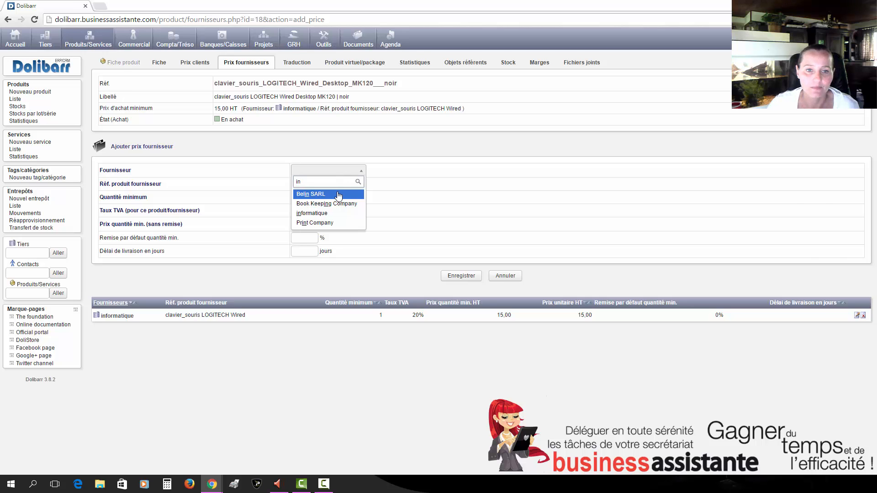
left_click(333, 205)
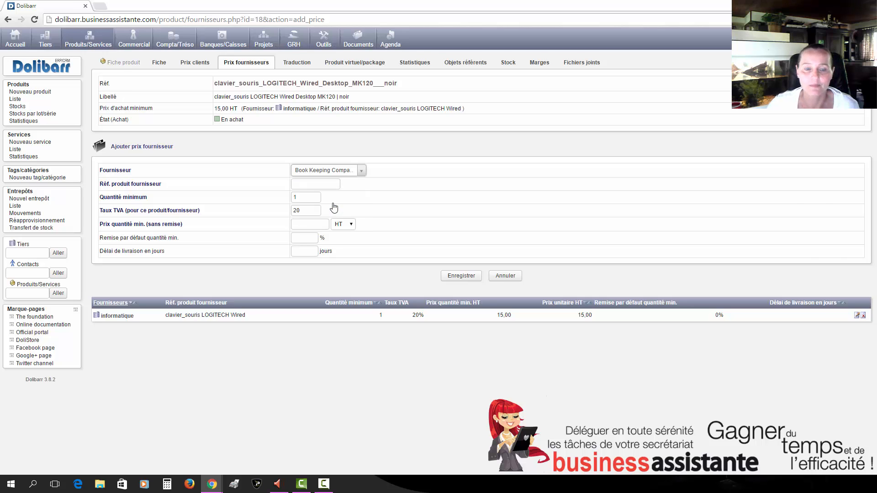
- Set the minimum-quantity price to 10 HT and try to save the supplier price
left_click(309, 223)
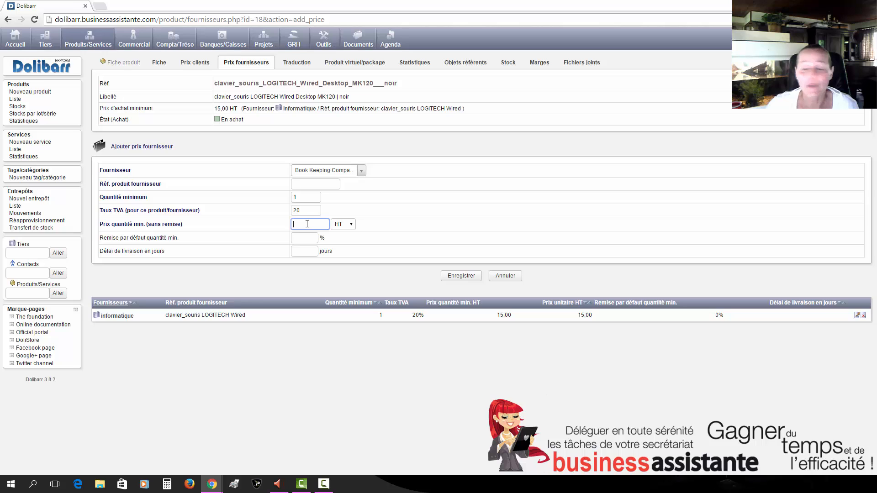
type("10")
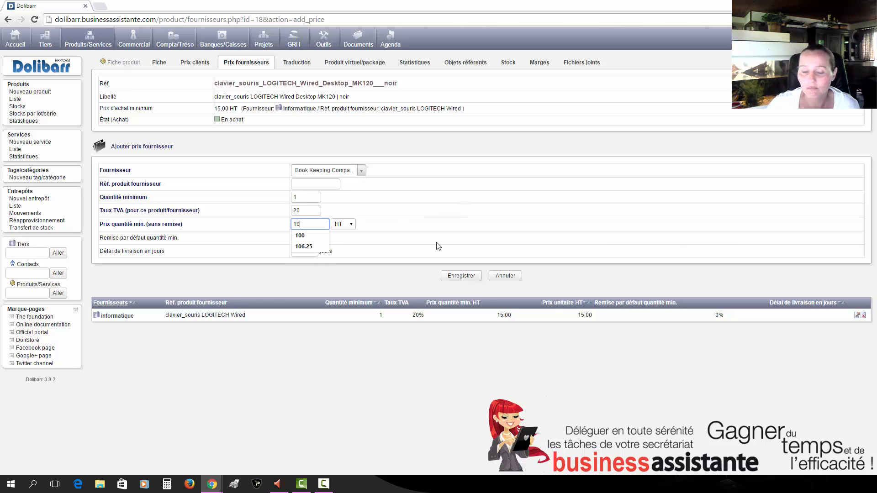
left_click(458, 277)
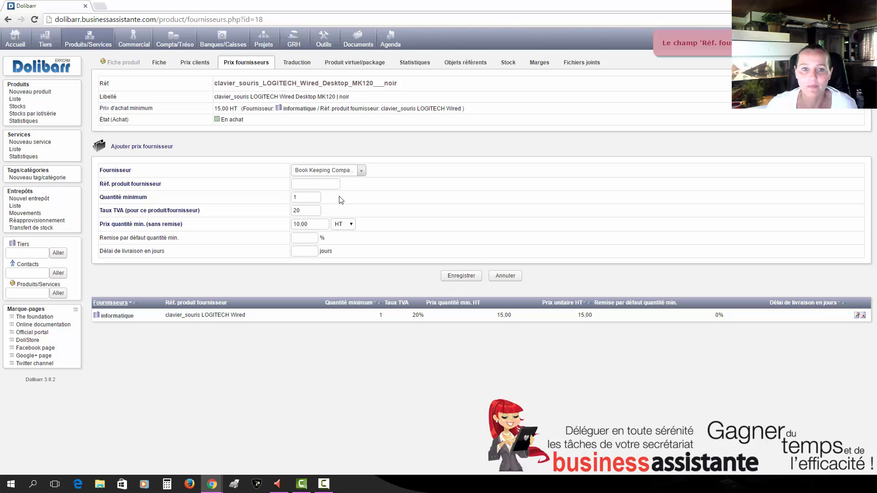
- Copy the product's label into the supplier product reference and save the supplier price
left_click(331, 183)
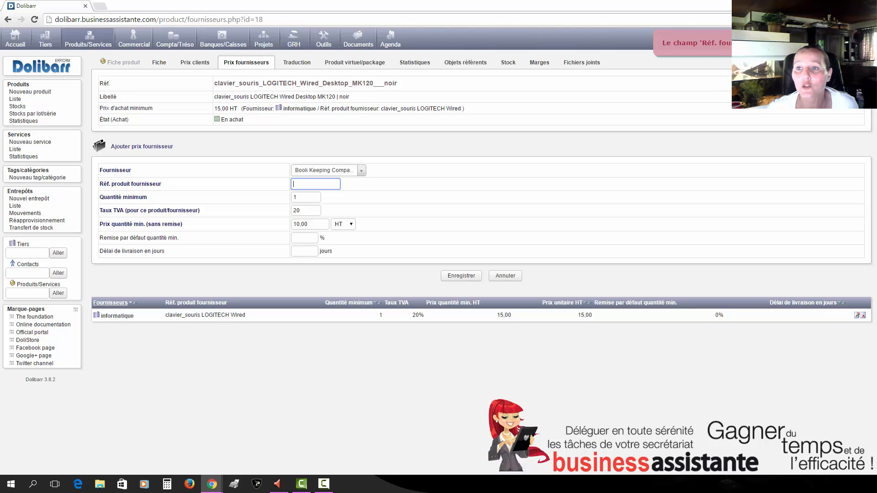
left_click_drag(349, 96, 216, 97)
key("ctrl+c")
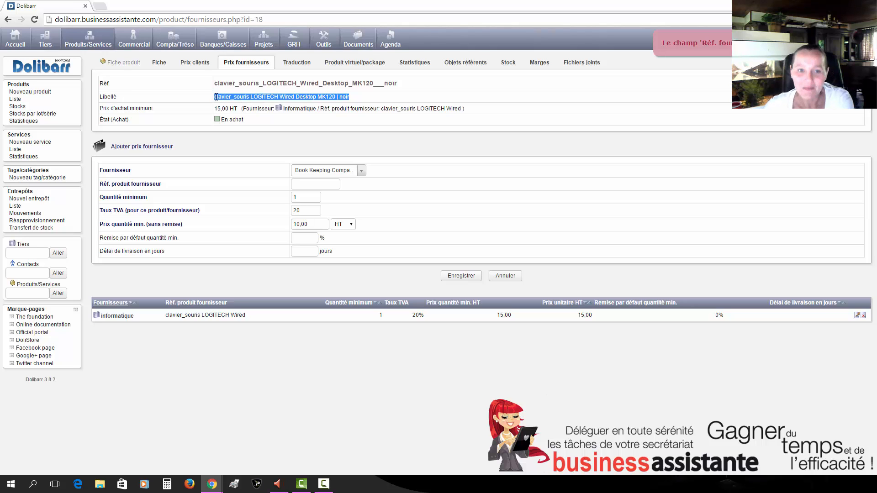
left_click(326, 183)
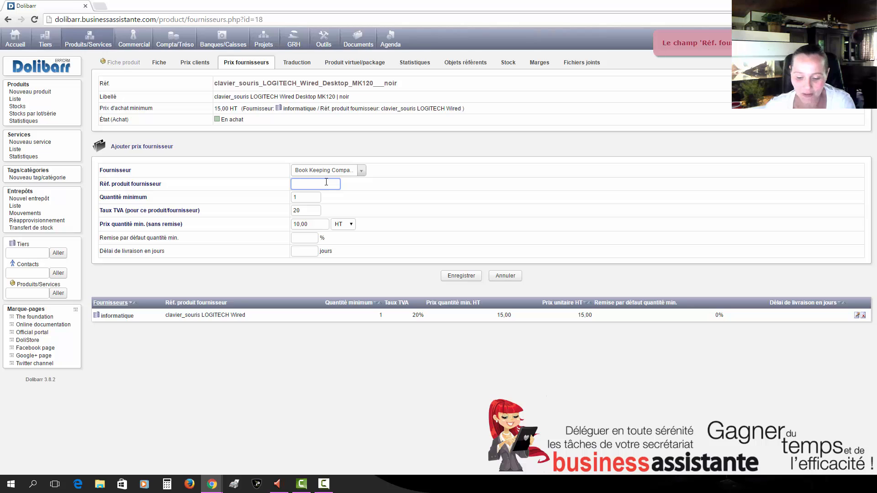
key("ctrl+v")
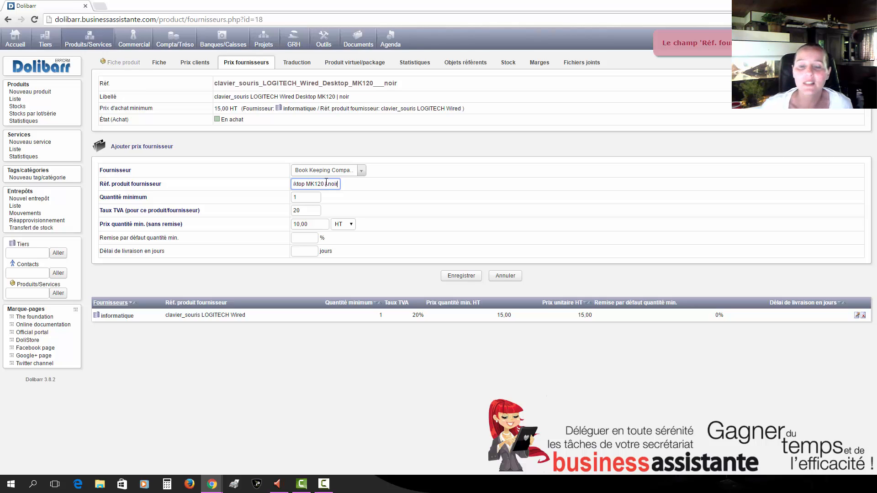
left_click(456, 280)
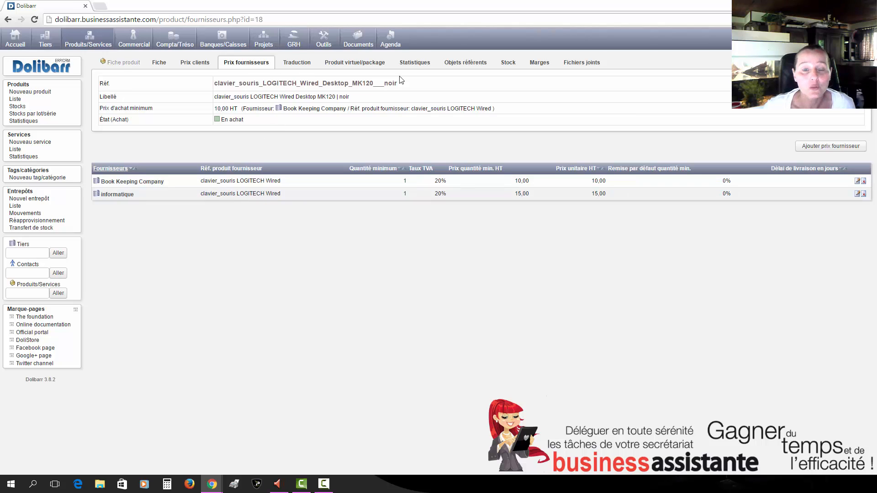
- Review the product's statistics, stock, margins and attached files
left_click(416, 64)
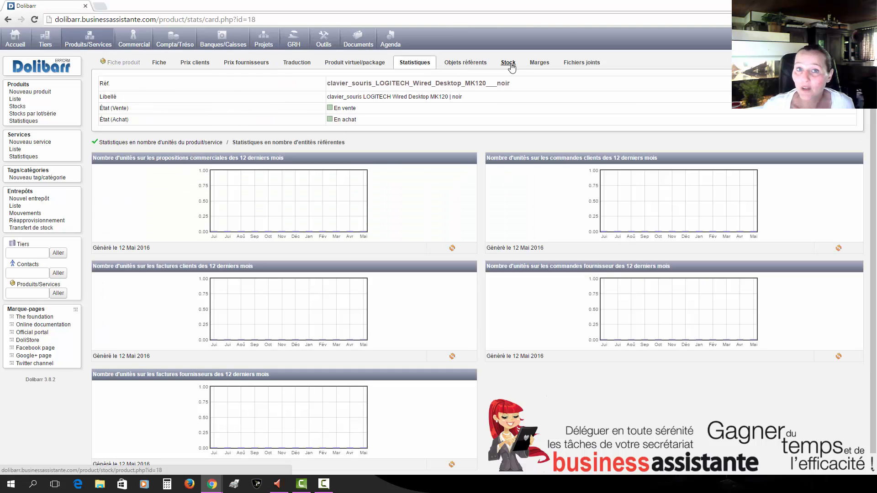
left_click(509, 64)
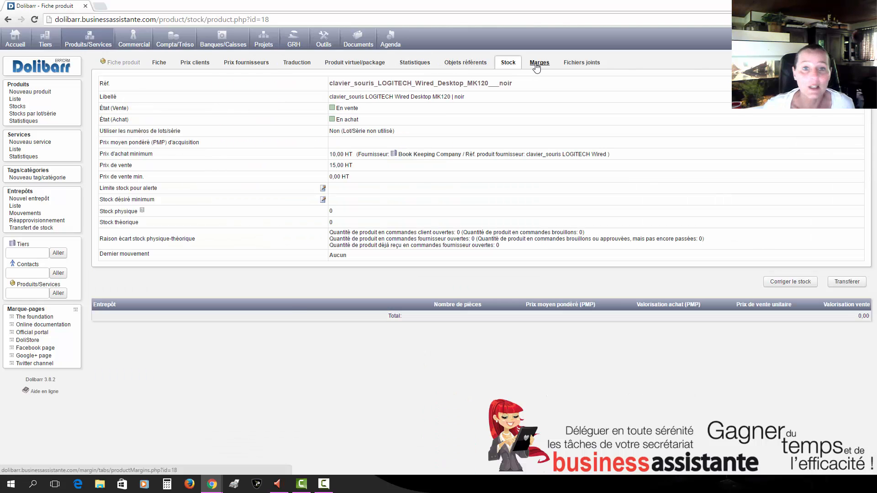
left_click(538, 64)
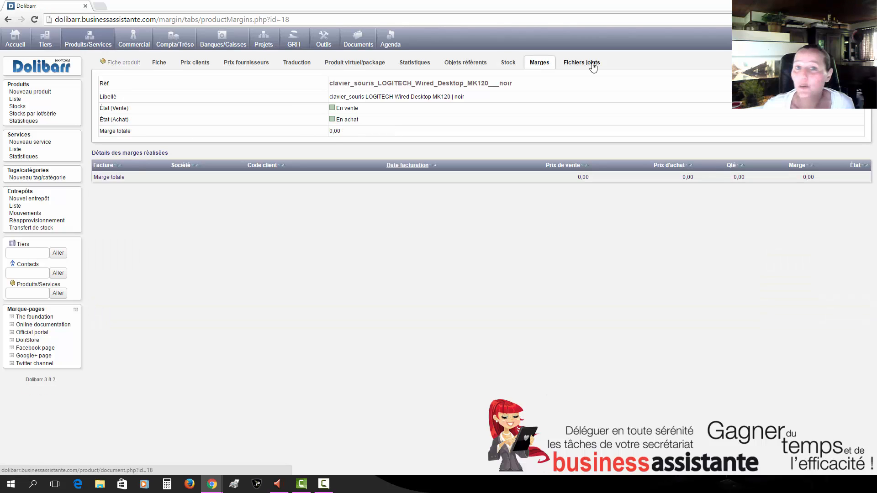
left_click(592, 65)
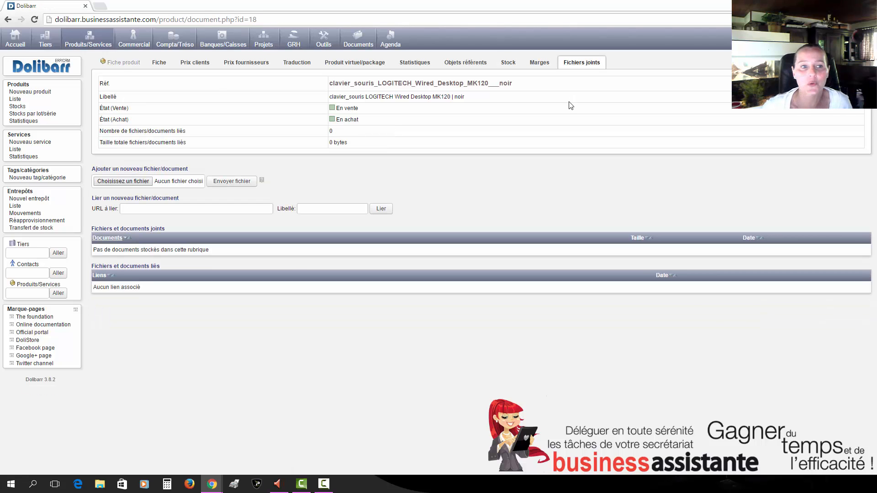